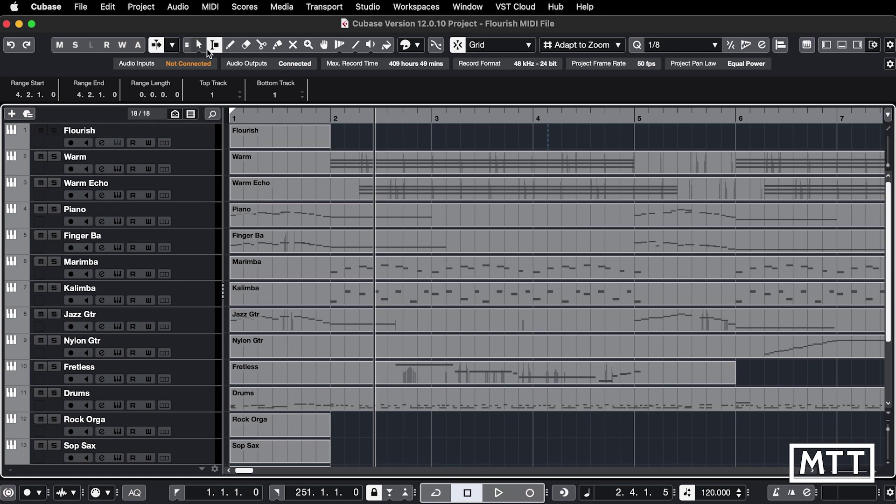
Bring up the editing commands menu and close its range commands without choosing one.
click(110, 9)
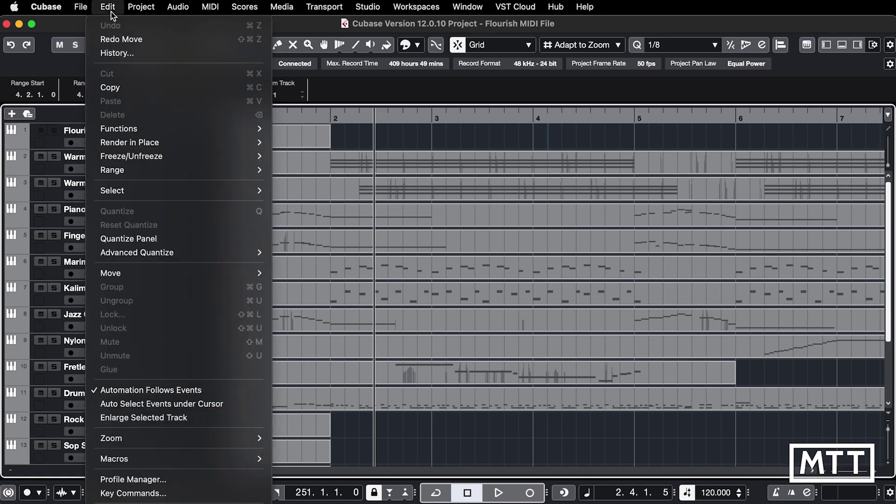
mouse_move(136, 170)
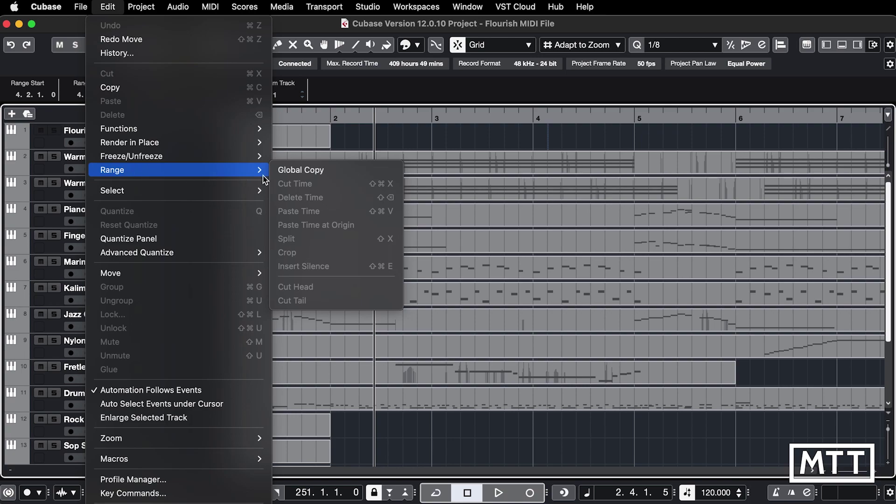
click(408, 139)
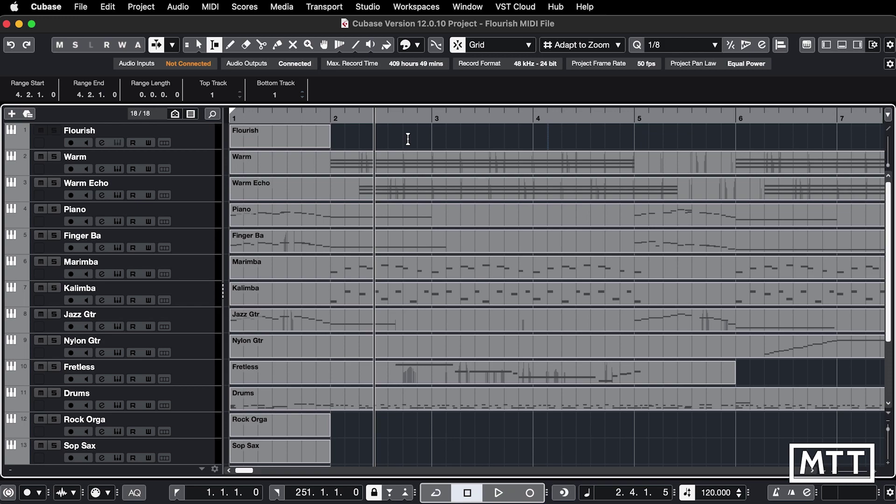
Zoom out to the whole song, then back in to about bars 1–8.
key(g)
key(g)
key(g)
key(g)
key(g)
key(g)
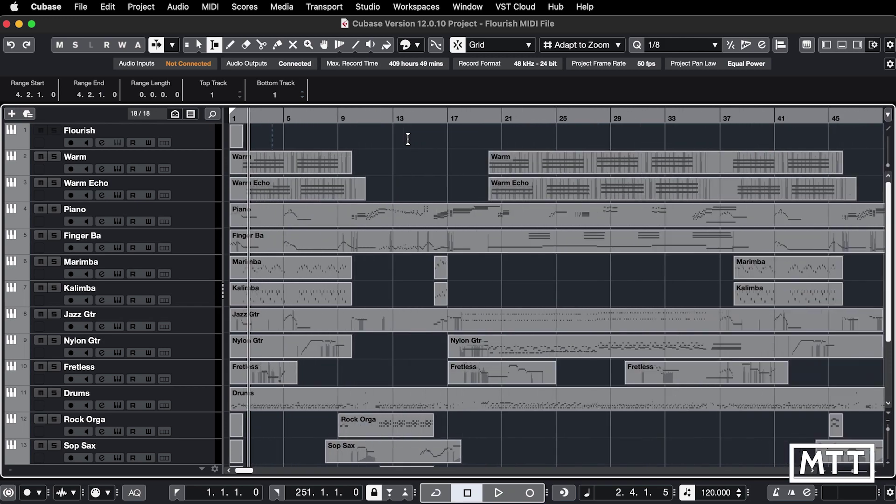
key(h)
key(h)
key(h)
key(h)
key(h)
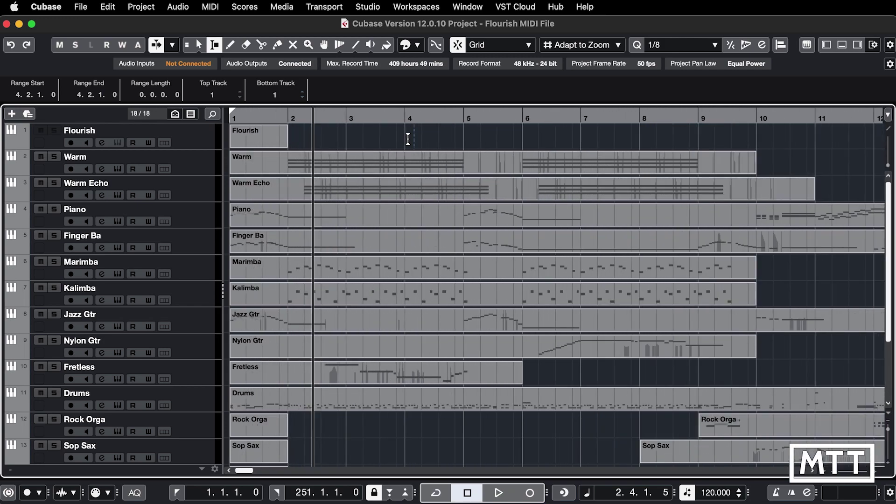
key(h)
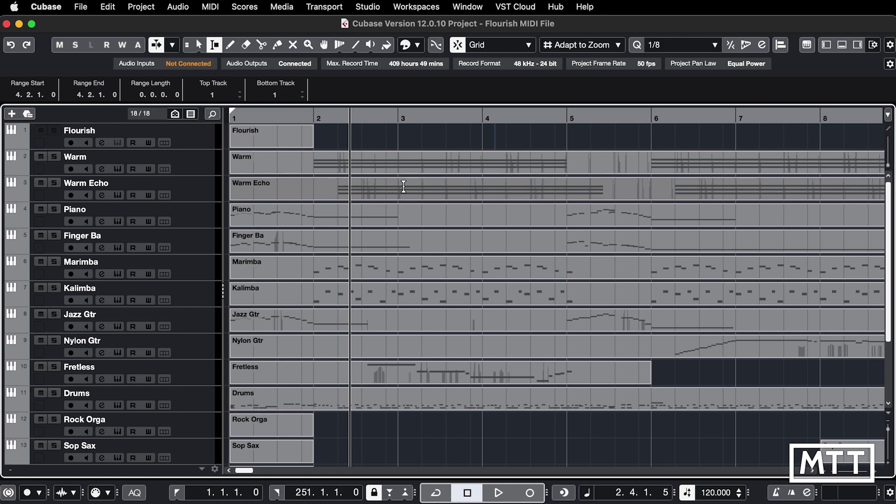
Split Warm Echo at bars 3 and 5, move the middle piece lower, then undo.
key(3)
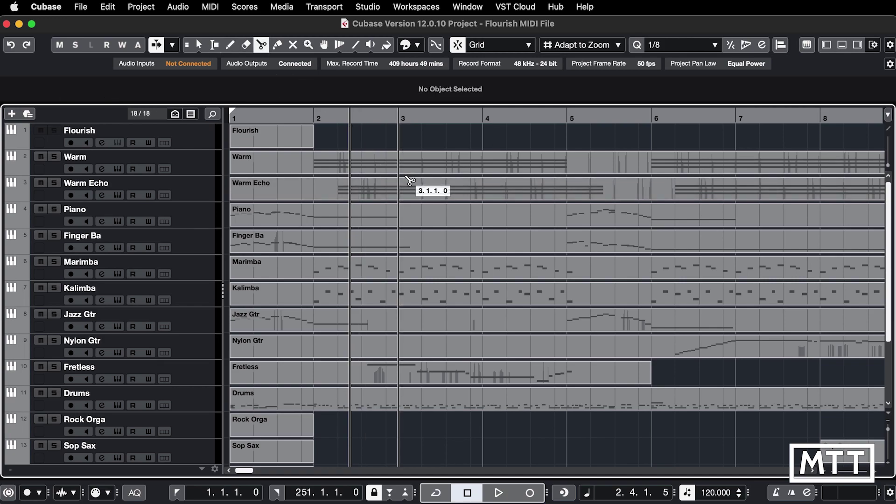
click(410, 182)
click(573, 194)
right_click(570, 195)
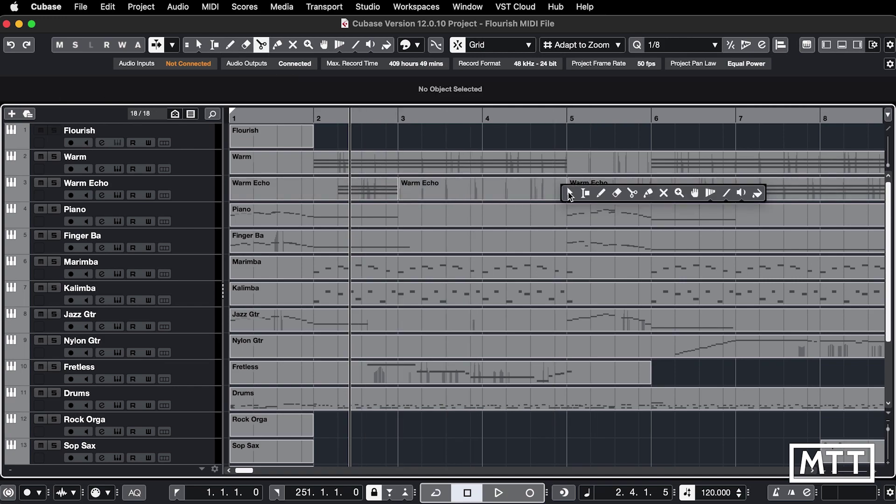
click(570, 195)
drag(506, 186, 624, 435)
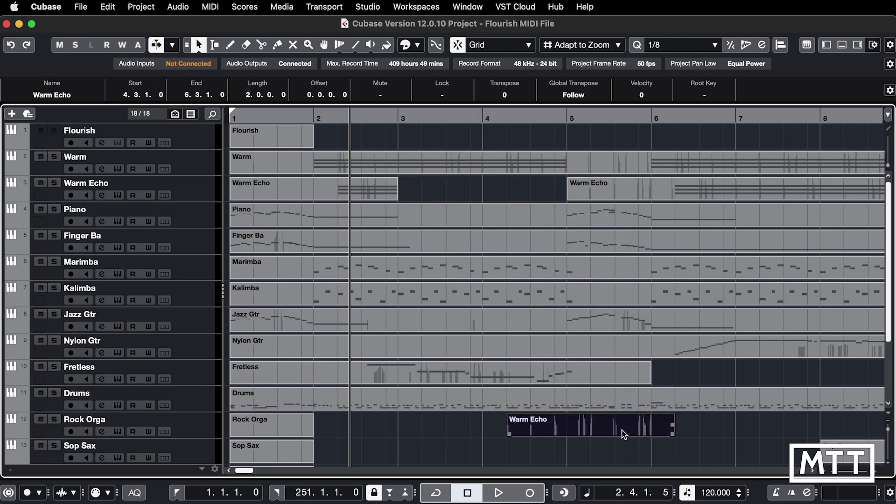
key(super+z)
key(super+z)
key(super+z)
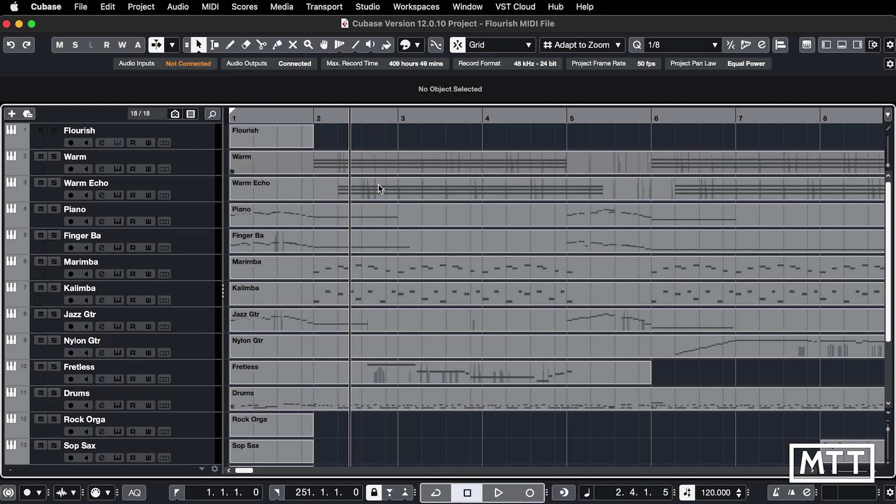
Split Warm Echo again at bars 3 and 5, move the middle onto Sop Sax, then undo.
alt+click(401, 192)
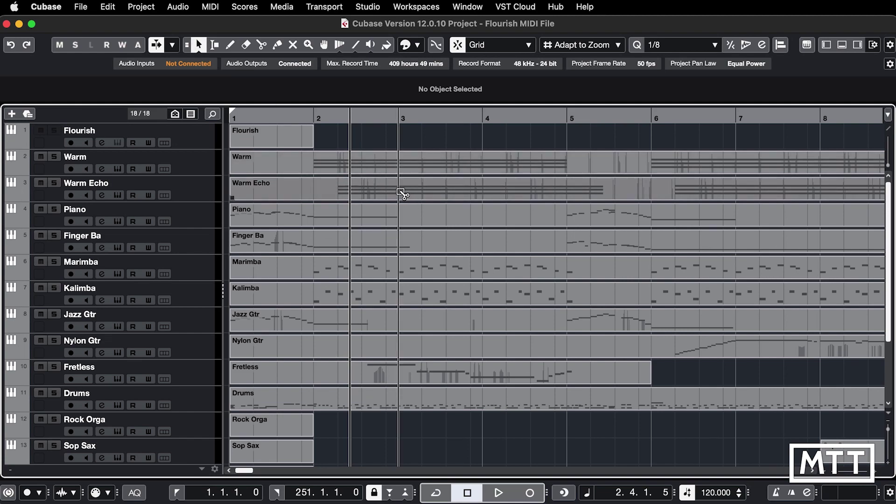
click(401, 192)
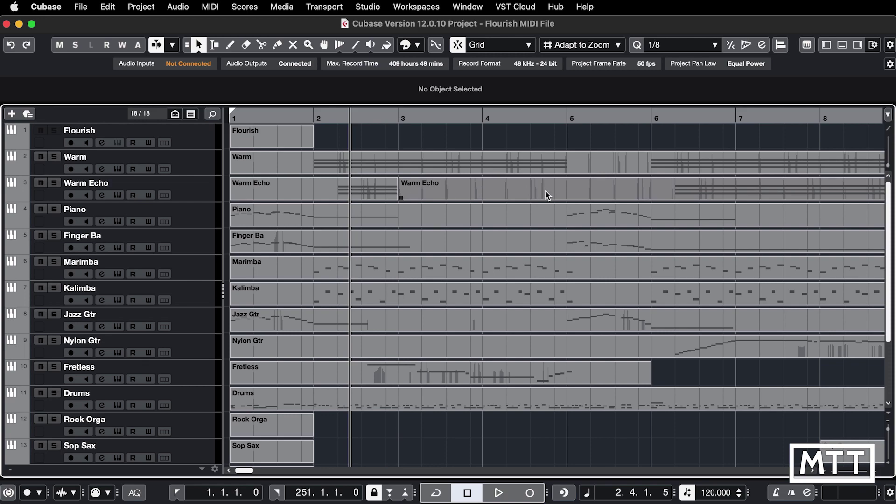
alt+click(568, 193)
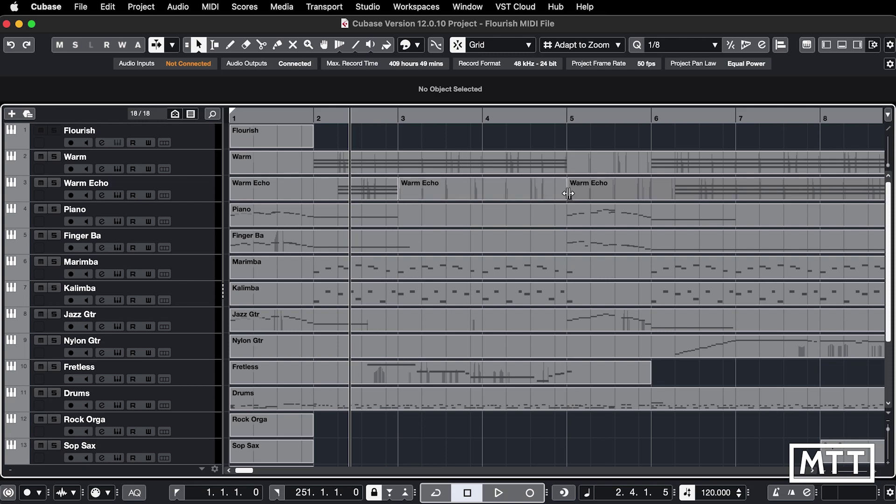
drag(492, 194, 615, 441)
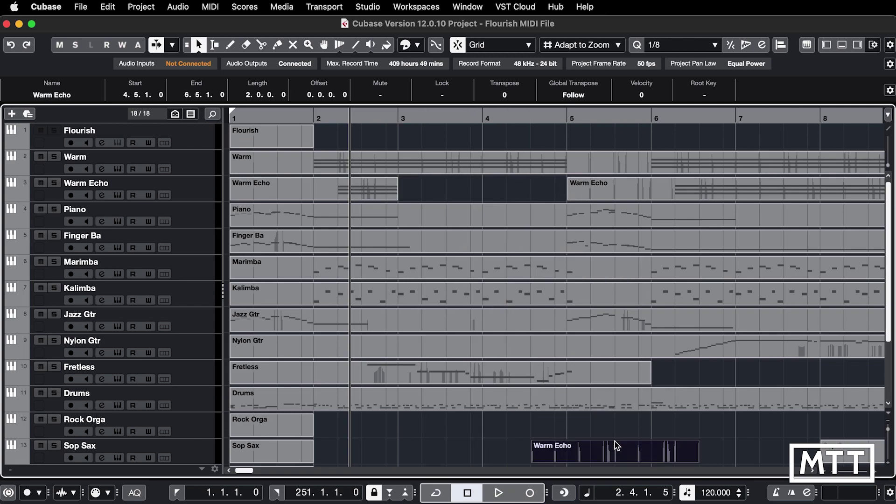
key(super+z)
click(615, 442)
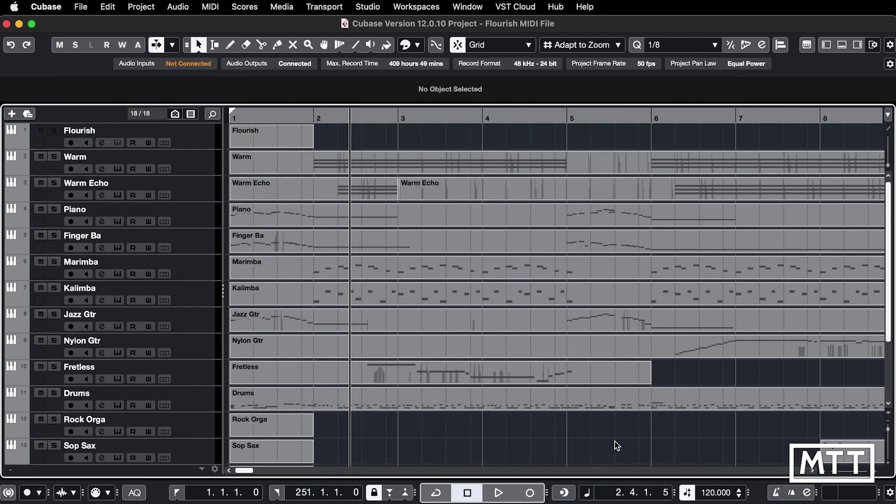
key(super+z)
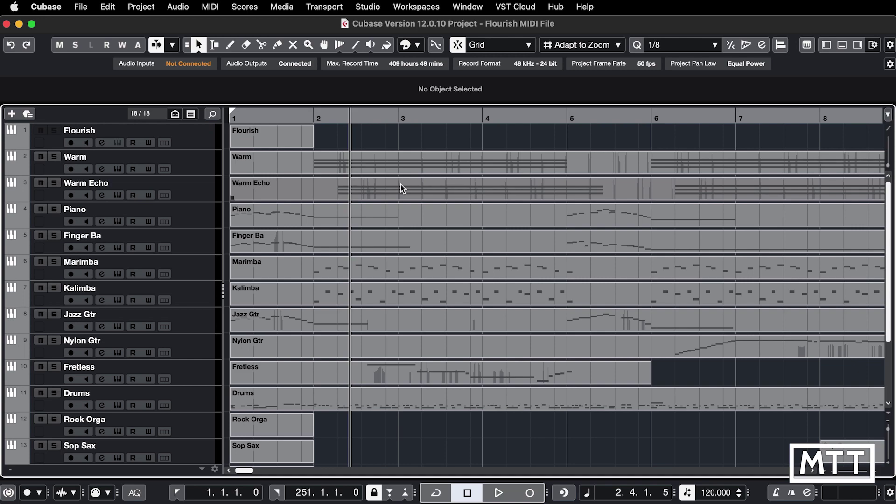
Range-select bars 3–5 on Warm Echo, move it down a track, undo, then deselect.
key(2)
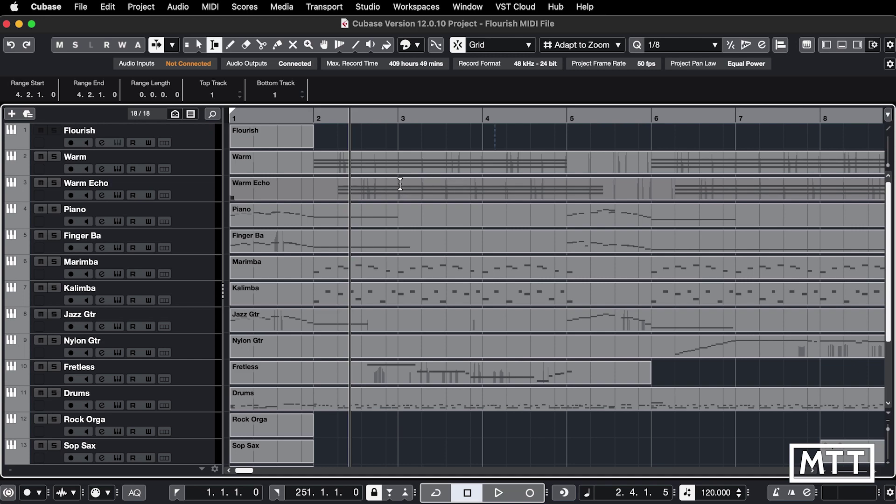
drag(400, 183, 568, 191)
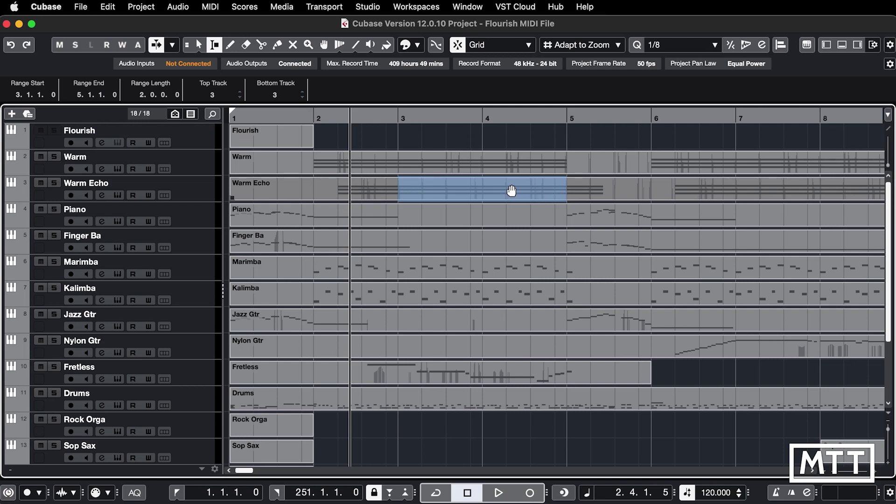
drag(492, 189, 589, 431)
key(super+z)
click(466, 213)
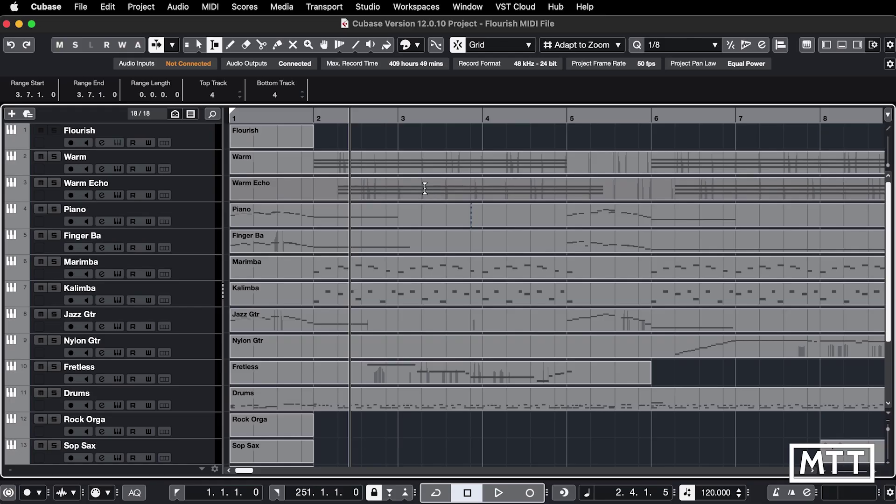
Drag a range on Warm Echo and adjust its edges to start at bar 3 and end at bar 5.
drag(422, 189, 526, 197)
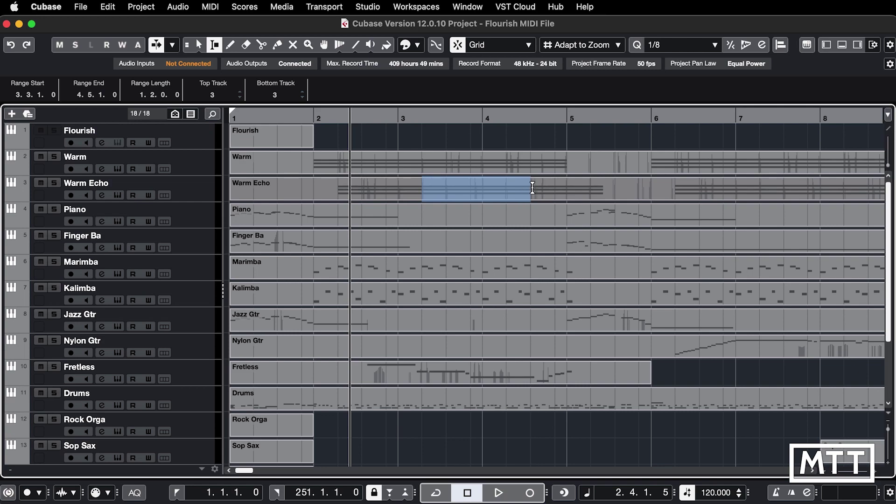
mouse_move(530, 188)
mouse_down()
mouse_move(571, 188)
mouse_move(531, 189)
mouse_up()
drag(422, 189, 401, 195)
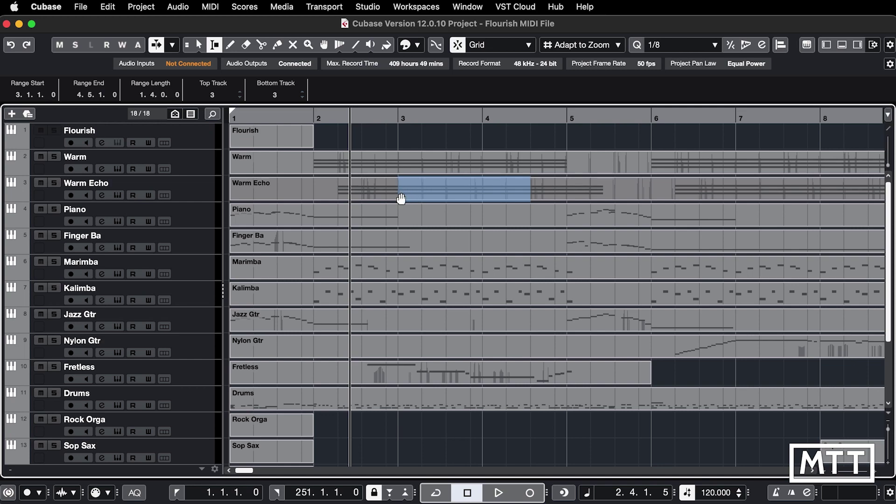
drag(531, 191, 569, 189)
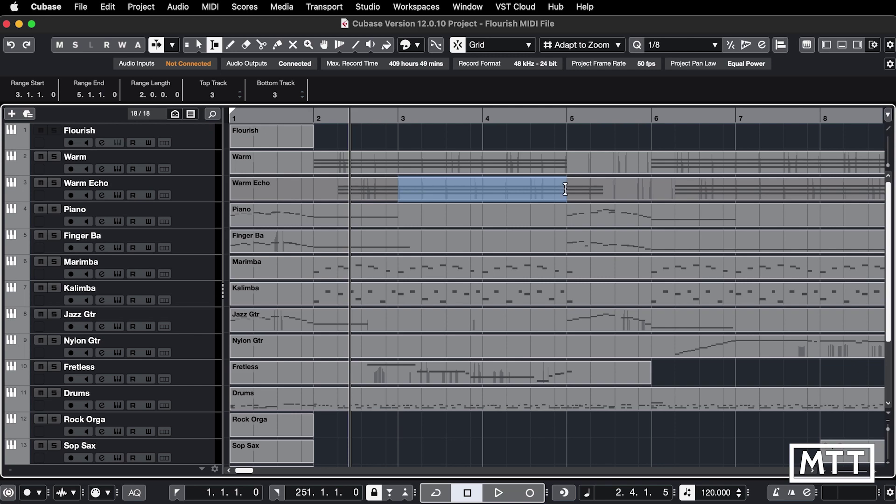
mouse_move(567, 189)
mouse_down()
mouse_move(536, 194)
mouse_move(589, 194)
mouse_move(566, 195)
mouse_up()
Extend the Warm Echo range to bar 6, zoom out to bars 1–16, then extend to about bar 10.
shift+click(652, 185)
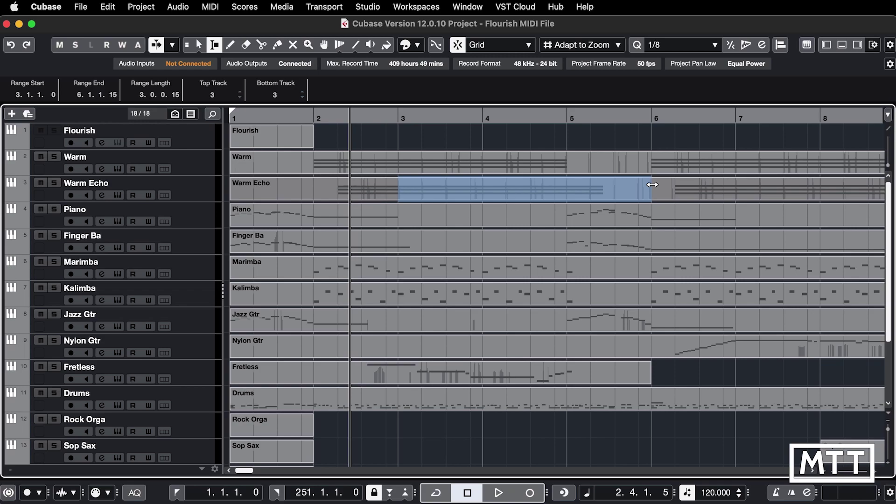
key(g)
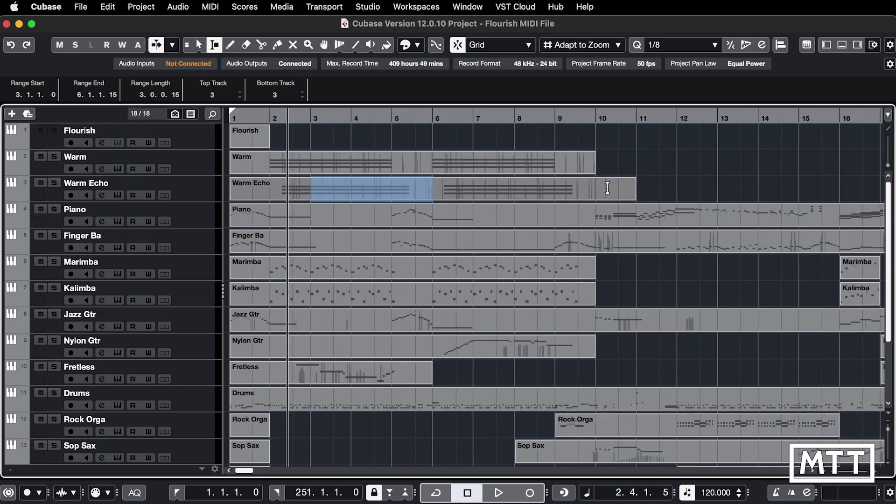
shift+click(597, 187)
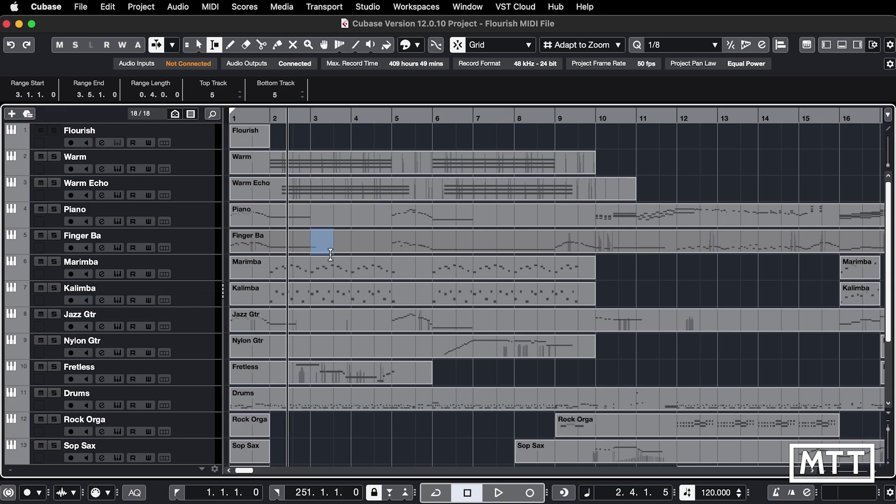
Drag a bar 3–6 range from Finger Ba down to Jazz Gtr, move it, then undo.
drag(330, 255, 392, 322)
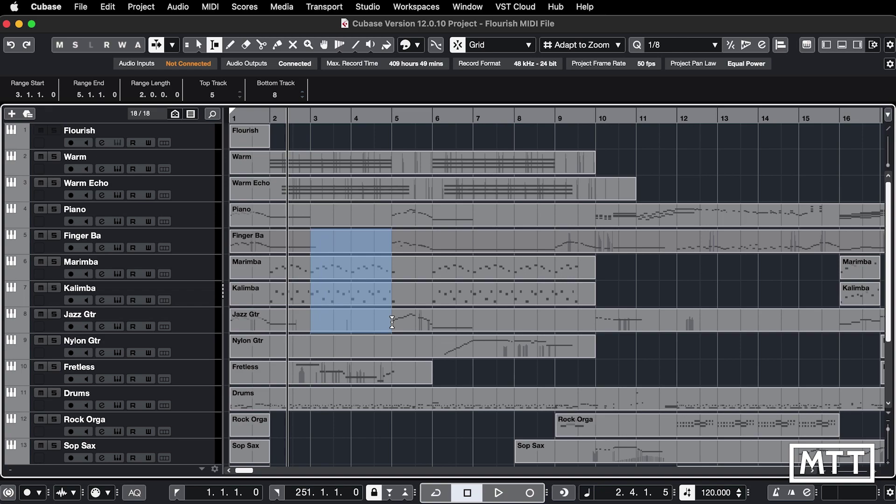
drag(393, 322, 427, 332)
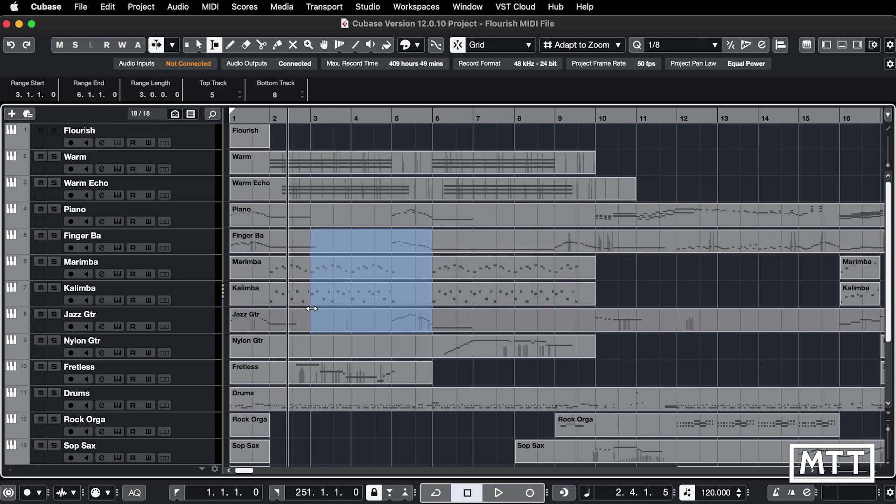
drag(370, 262, 686, 319)
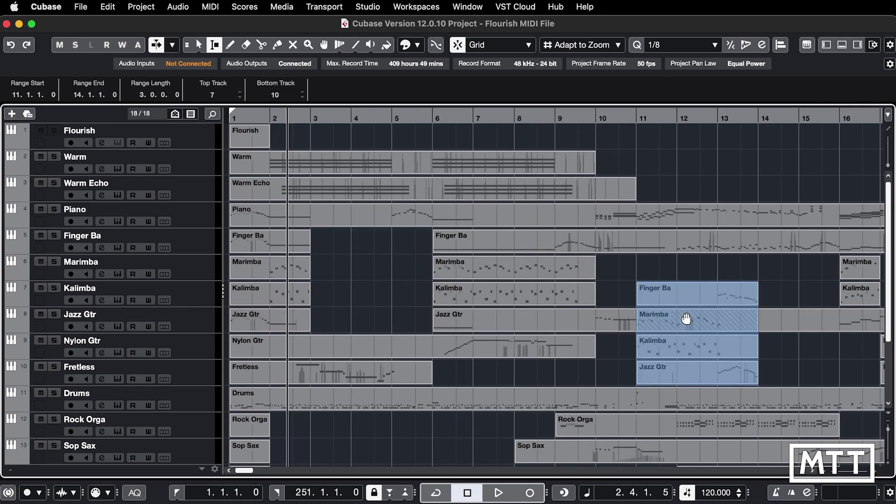
key(super+z)
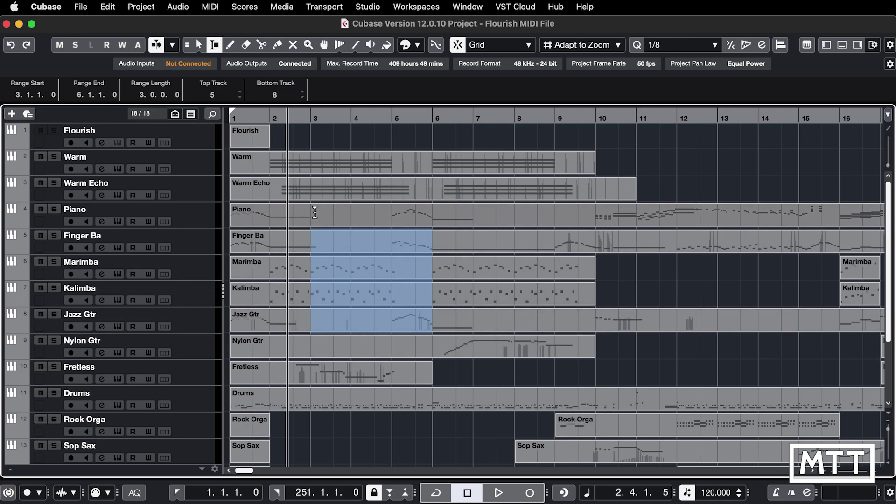
Drag a new range over all 17 tracks and set its edges exactly at bars 3 and 6.
drag(316, 214, 421, 225)
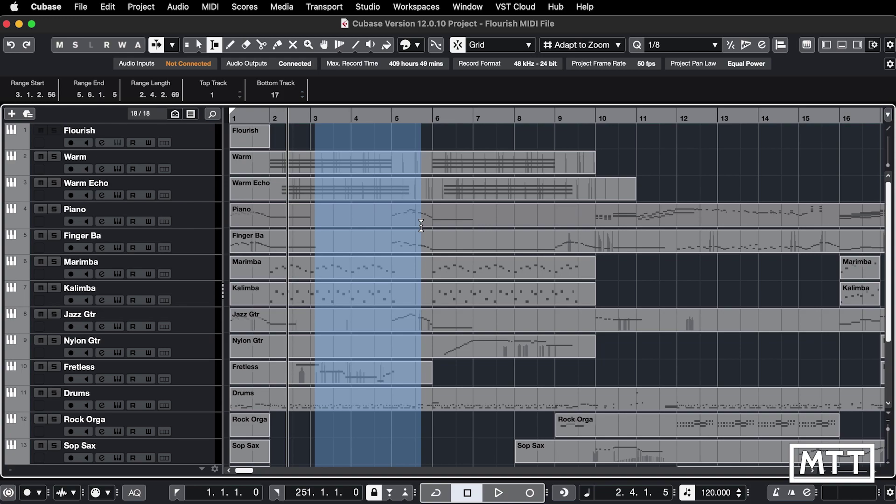
mouse_move(421, 226)
mouse_down()
mouse_move(433, 227)
mouse_move(406, 230)
mouse_move(422, 238)
mouse_up()
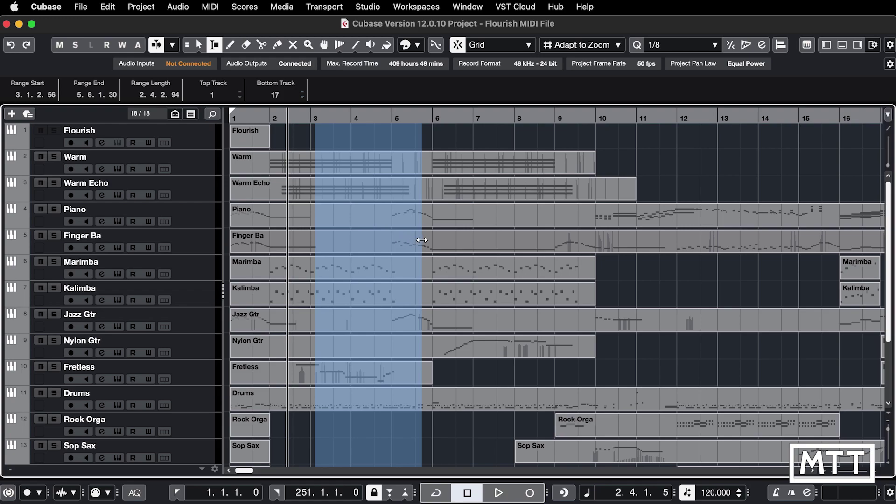
mouse_move(423, 239)
mouse_down()
mouse_move(479, 238)
mouse_move(433, 243)
mouse_up()
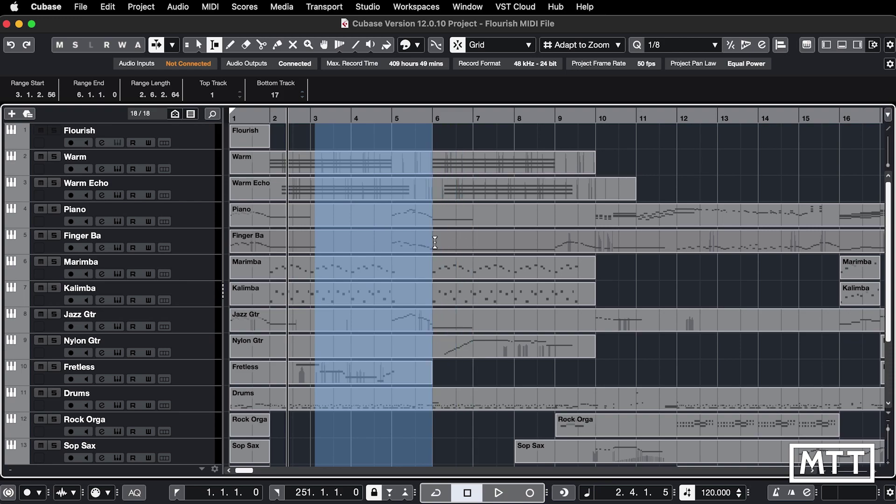
drag(316, 240, 310, 240)
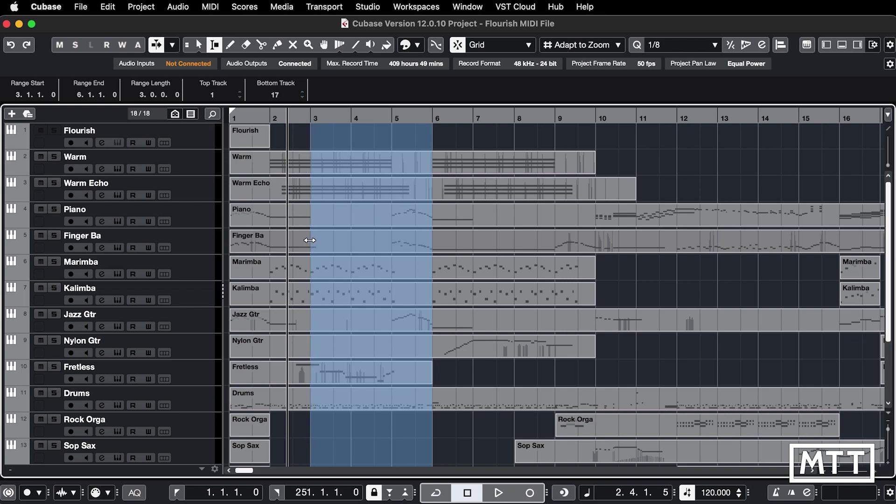
Zoom in on the bar 3–6 range, keep its start at bar 3, then frame bars 1–10.
key(h)
key(h)
key(h)
key(h)
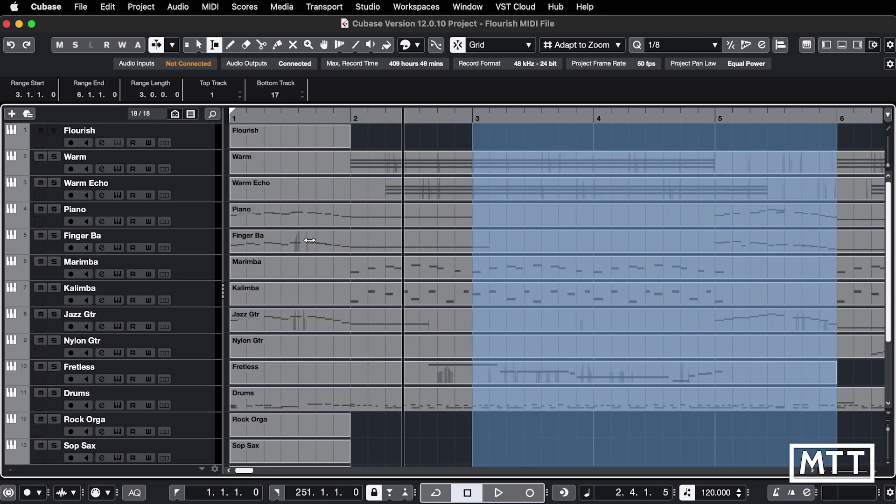
mouse_move(473, 240)
mouse_down()
mouse_move(437, 240)
mouse_move(477, 241)
mouse_up()
key(g)
key(g)
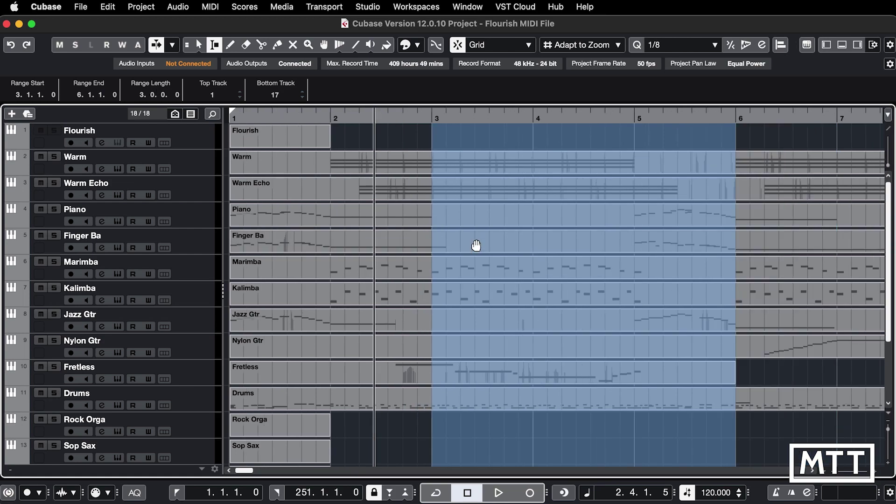
key(g)
key(g)
key(g)
key(g)
key(g)
key(g)
key(g)
key(g)
key(g)
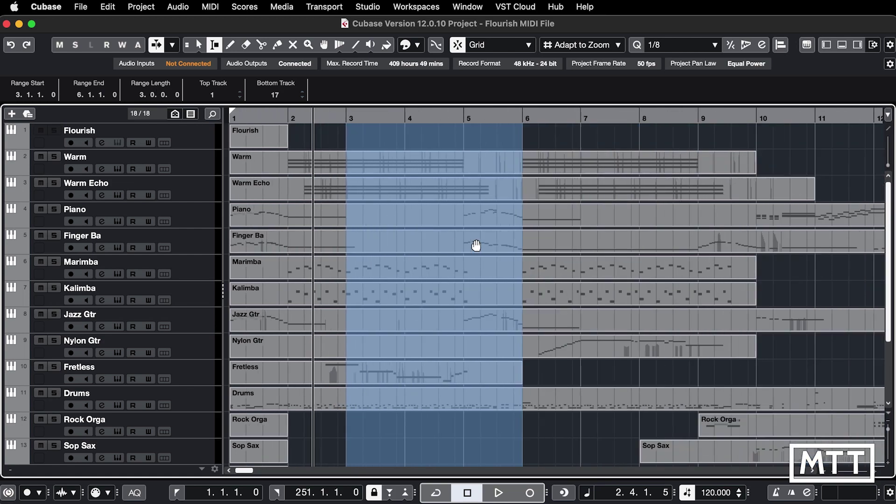
key(h)
key(h)
key(h)
key(h)
key(h)
key(h)
key(h)
key(h)
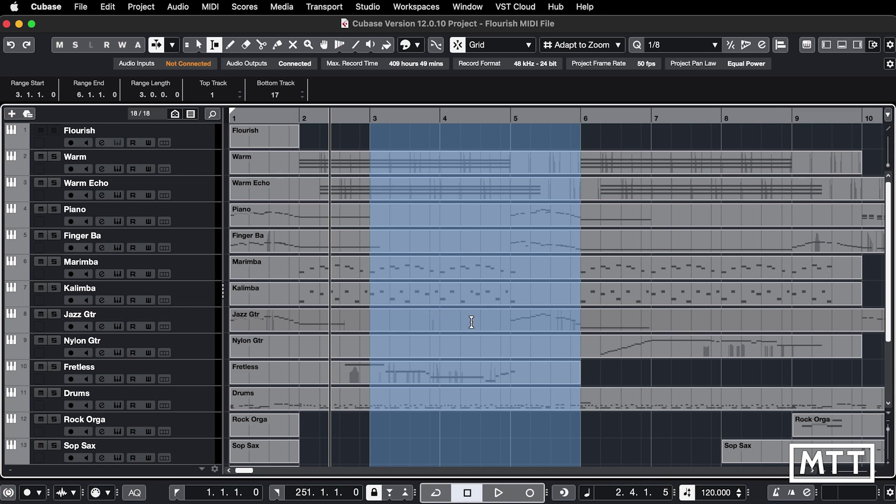
Exclude Warm Echo, Marimba and Fretless from the range, then drag it to bar 5.5, one track down.
super+click(471, 322)
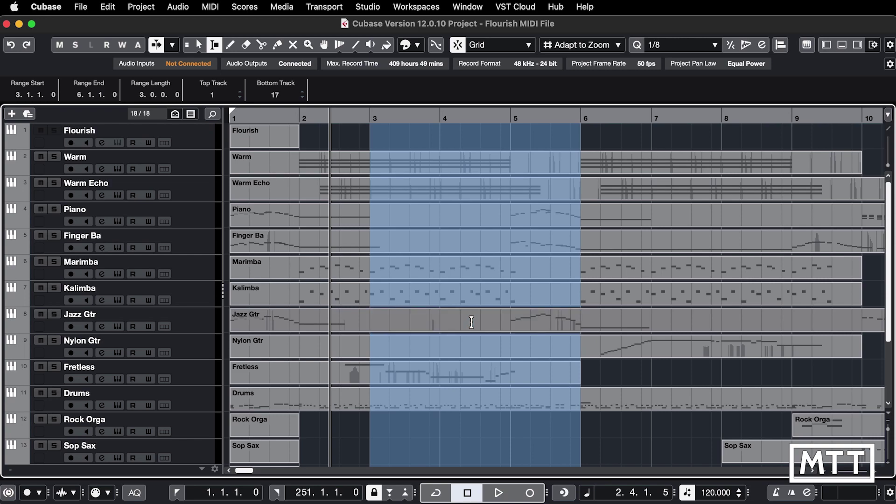
super+click(472, 322)
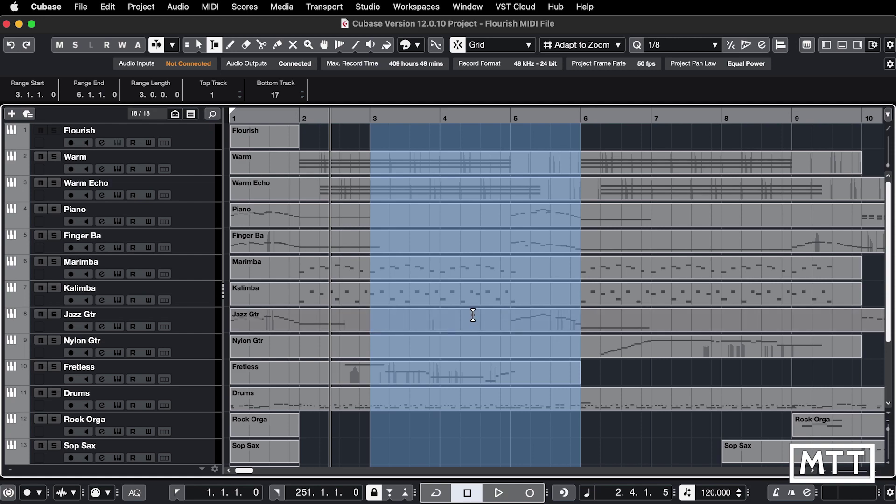
super+click(467, 195)
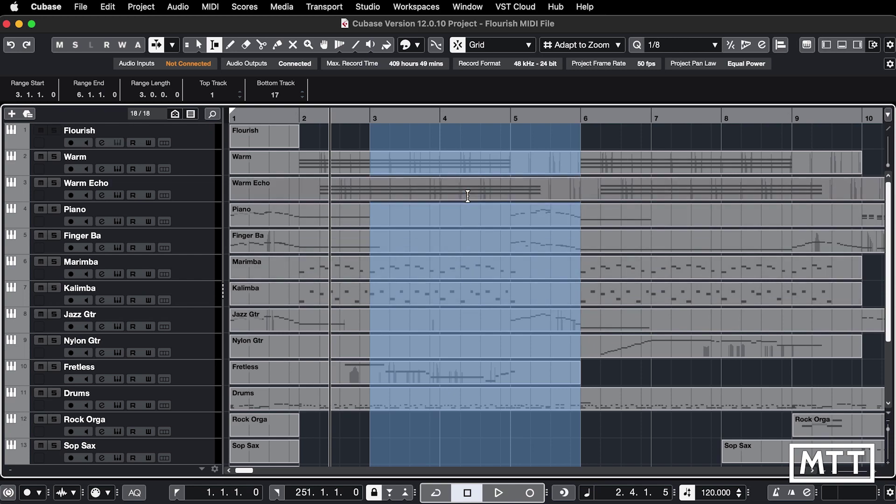
super+click(472, 274)
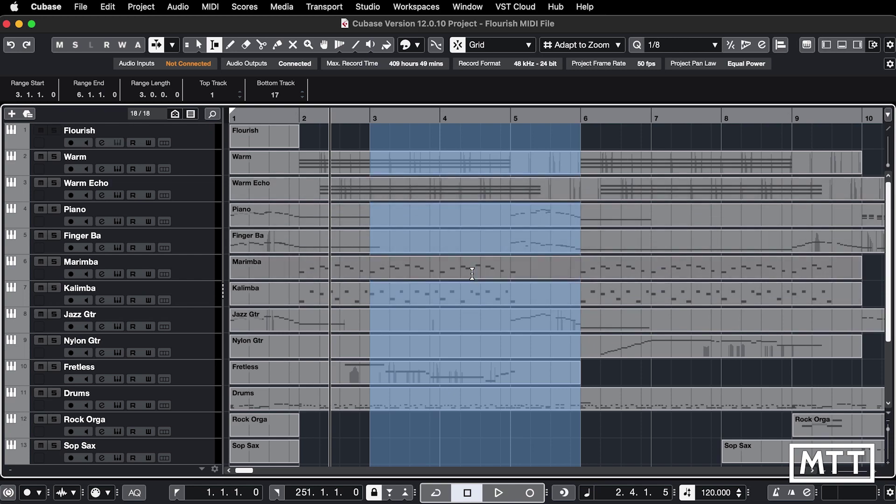
super+click(477, 379)
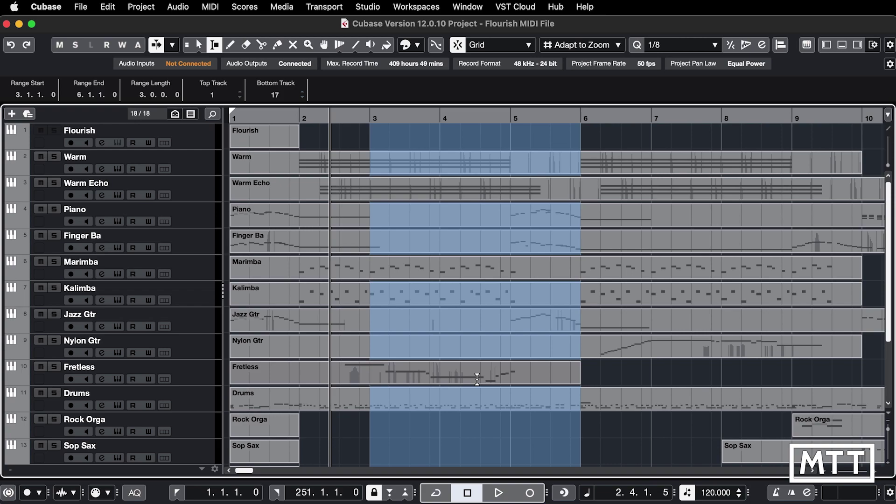
drag(466, 328, 652, 362)
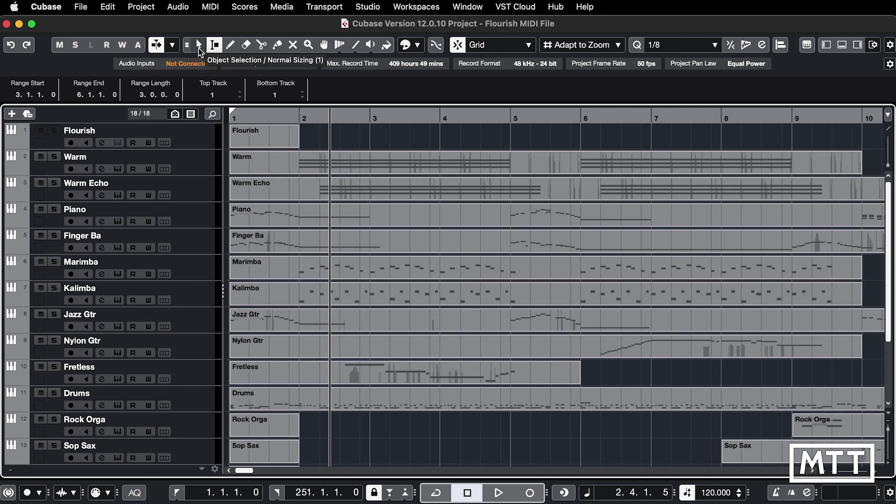
Enable Combine Selection Tools, range-select Warm Echo bars 3–4, then select the Warm Echo and Piano parts.
click(187, 46)
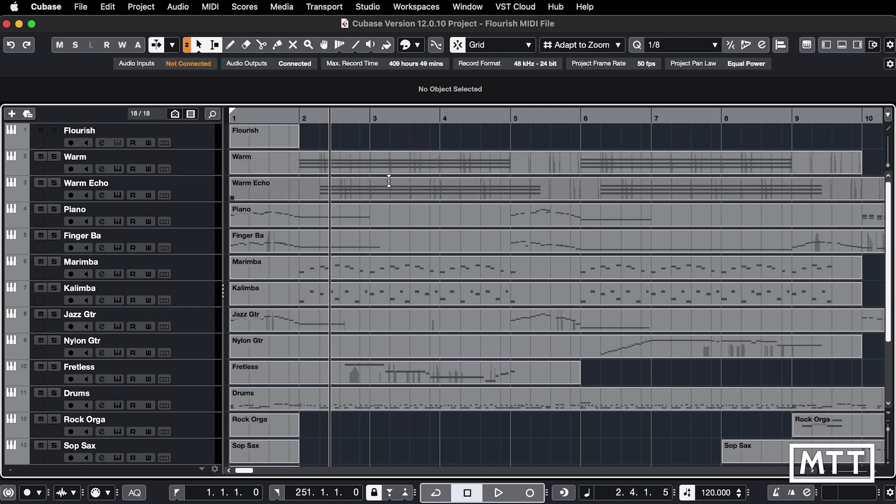
drag(373, 182, 439, 185)
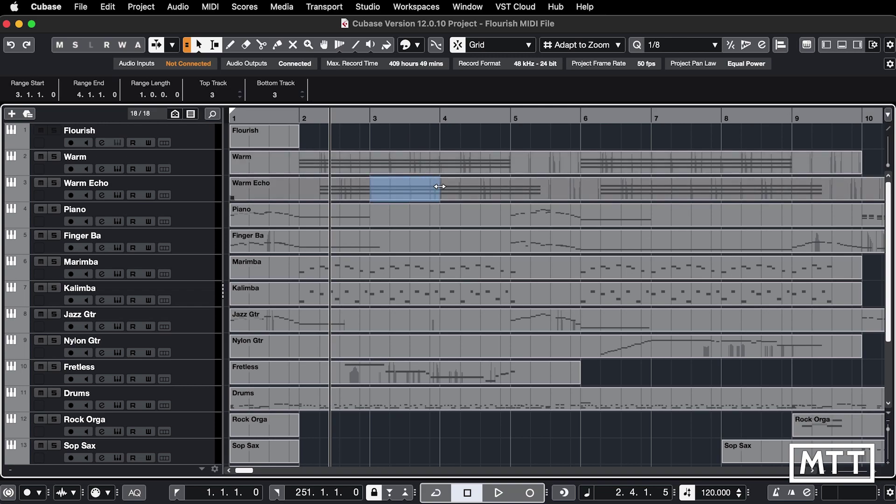
click(413, 199)
click(410, 221)
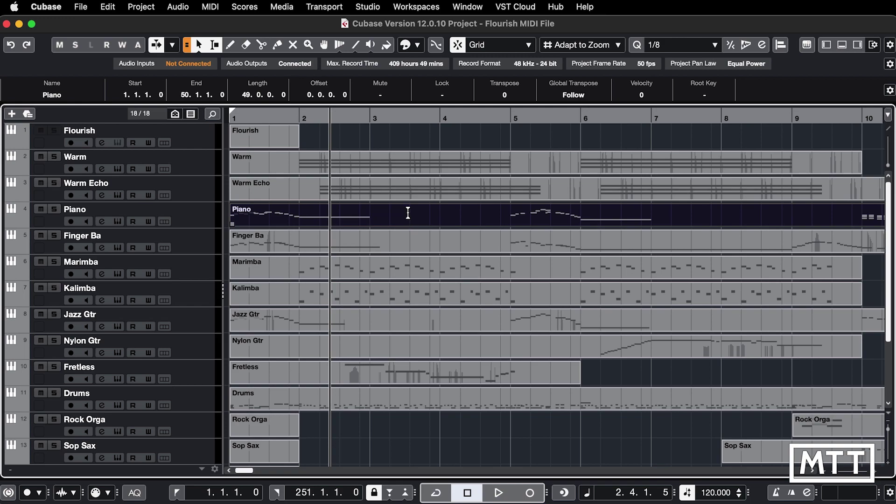
key(shift+h)
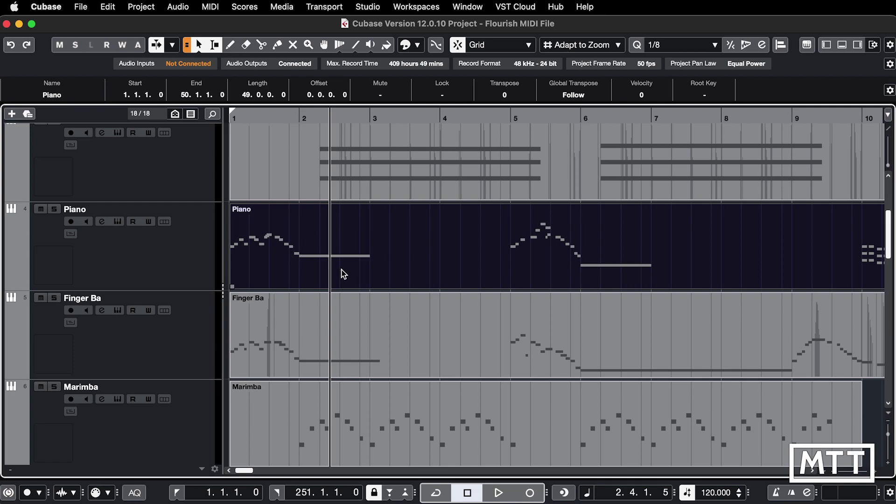
Shrink track heights twice until every track shows, then enlarge twice to a medium height.
key(shift+g)
key(shift+g)
key(shift+g)
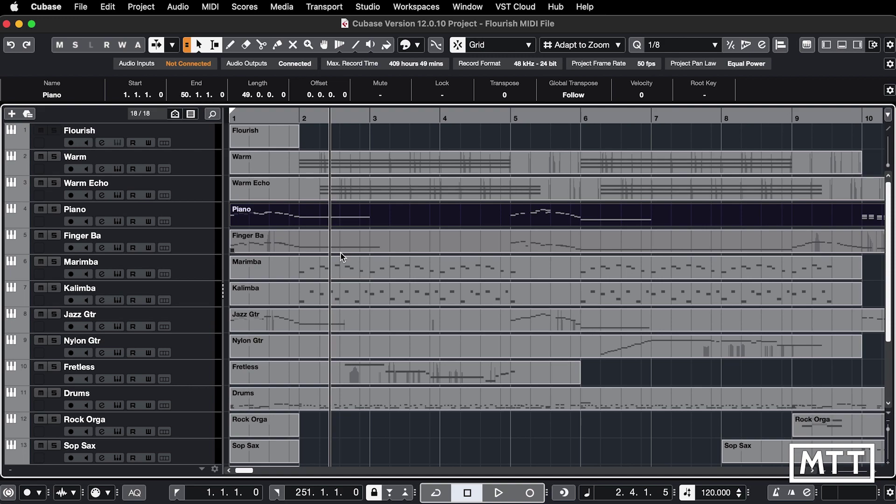
key(shift+g)
key(shift+g)
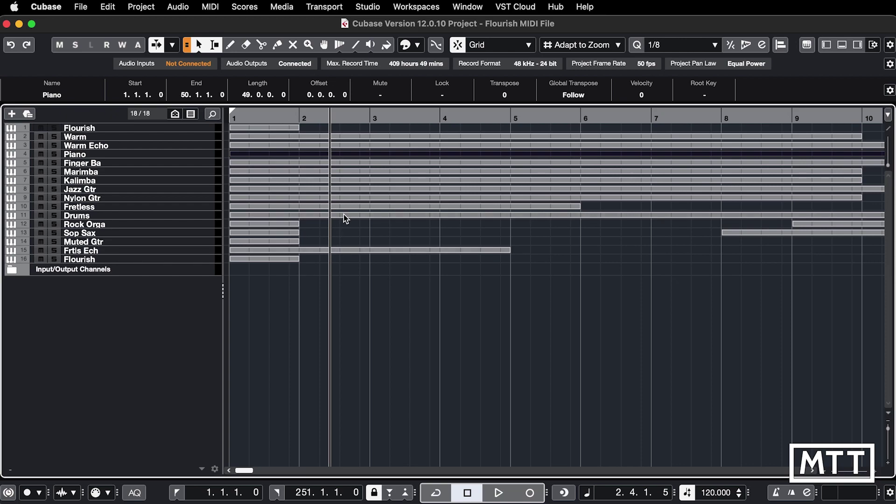
key(shift+h)
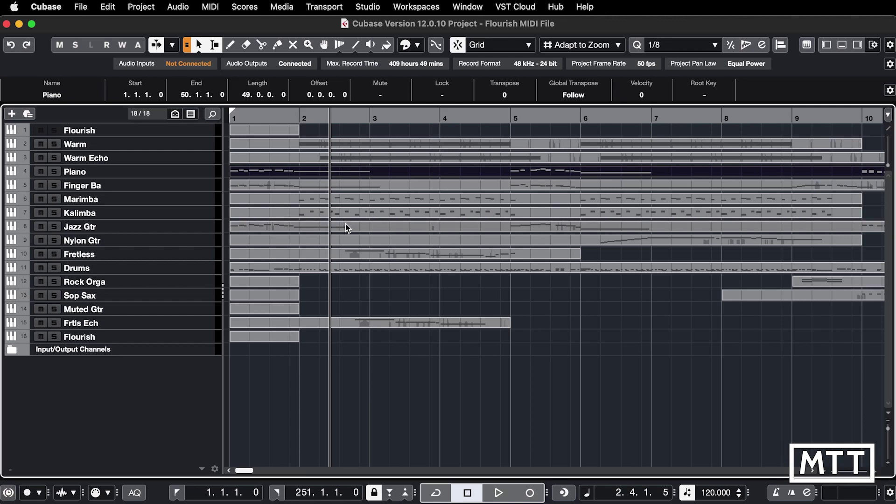
key(shift+h)
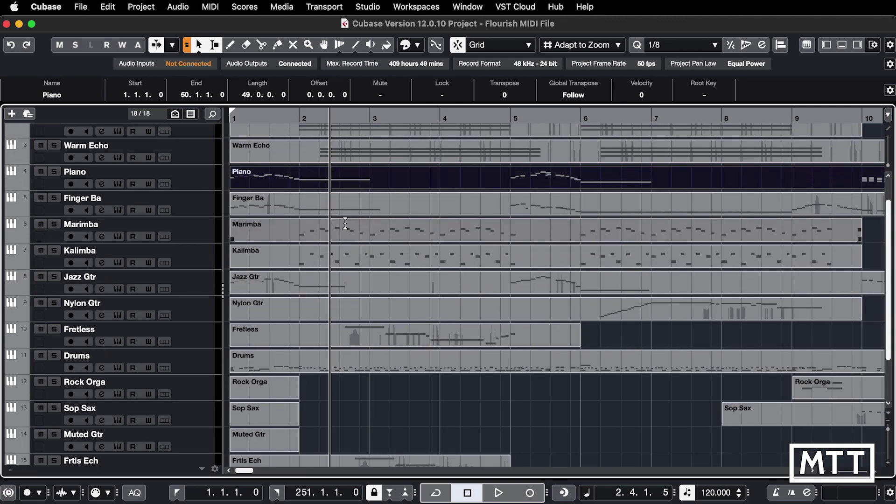